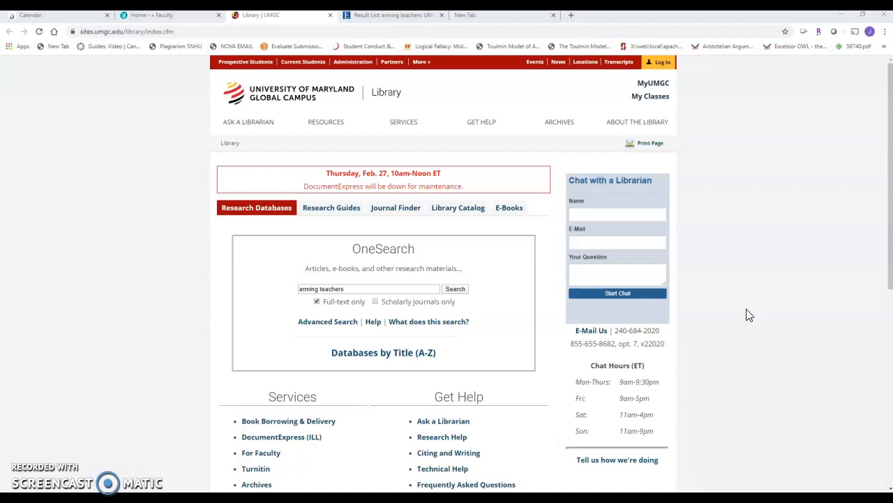
# - Limit the OneSearch for "arming teachers" to scholarly journals and run the search
pyautogui.click(376, 302)
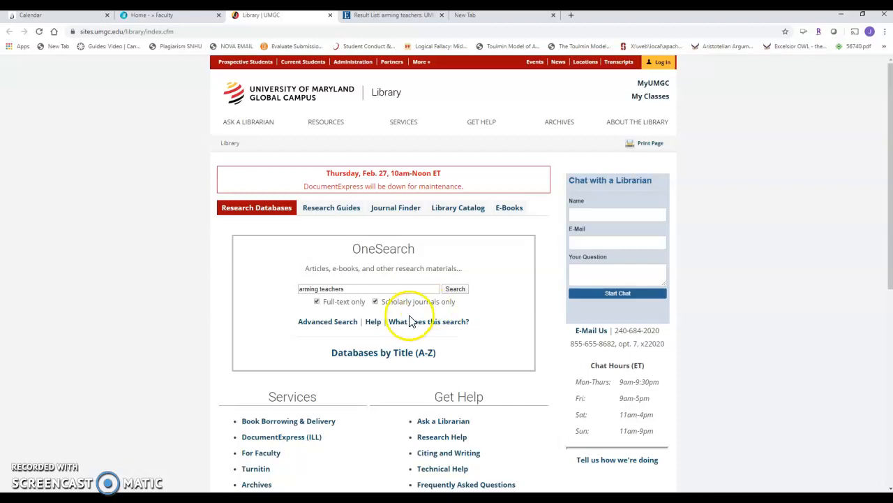
pyautogui.click(455, 289)
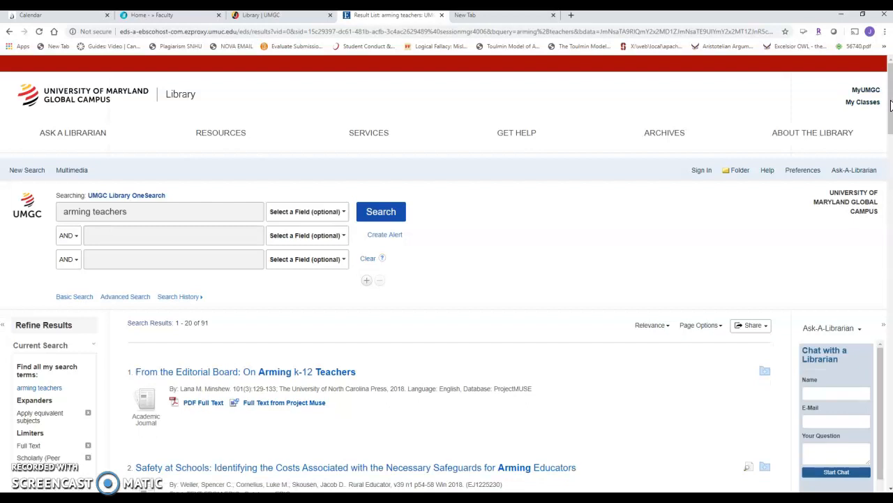
# - Open the record of the article "Safety at Schools: Identifying the Costs Associated with the Necessary Safeguards for Arming Educators" from the results
pyautogui.scroll(-2, 890, 105)
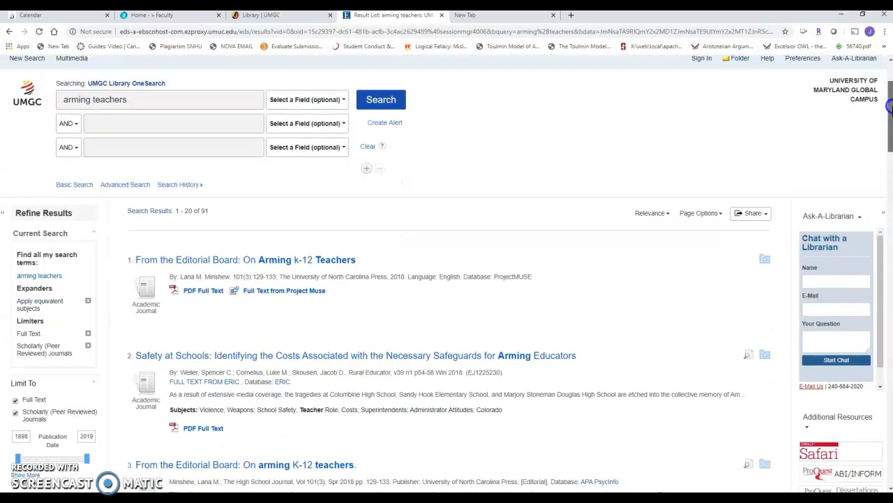
pyautogui.moveTo(889, 105); pyautogui.dragTo(890, 115)
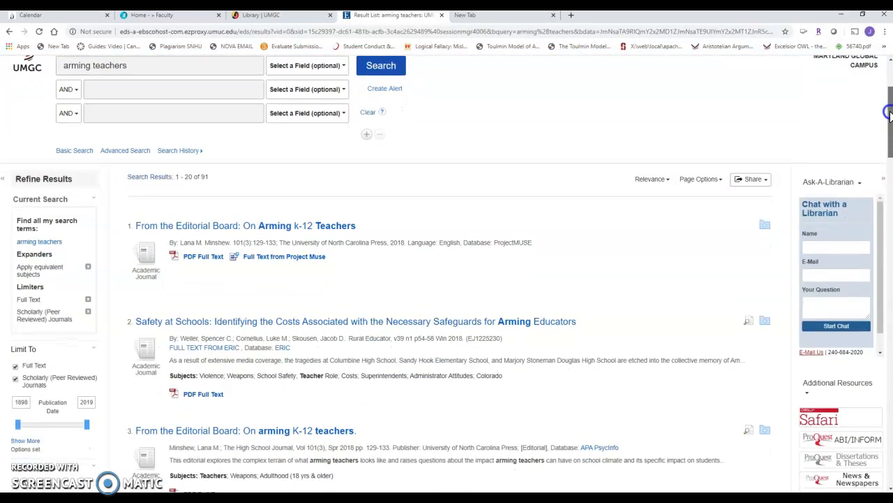
pyautogui.moveTo(890, 113); pyautogui.dragTo(889, 129)
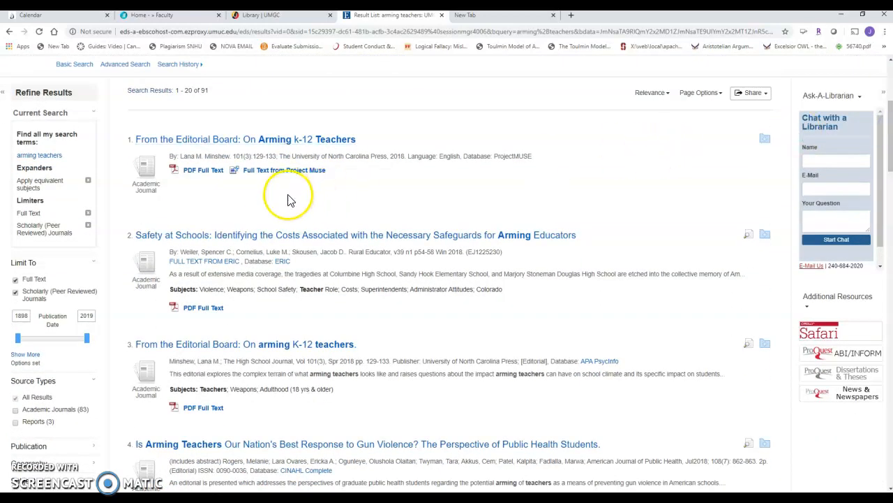
pyautogui.click(297, 241)
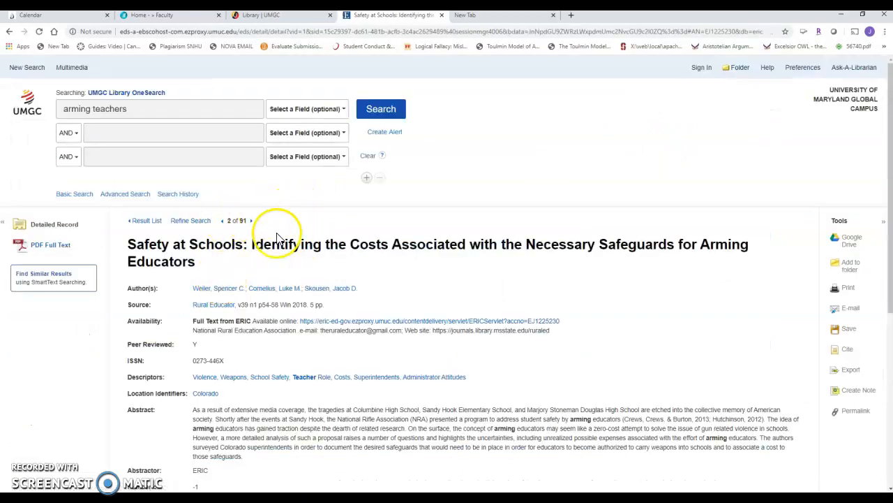
# - View the article's PDF full text and return to its detailed record
pyautogui.click(52, 246)
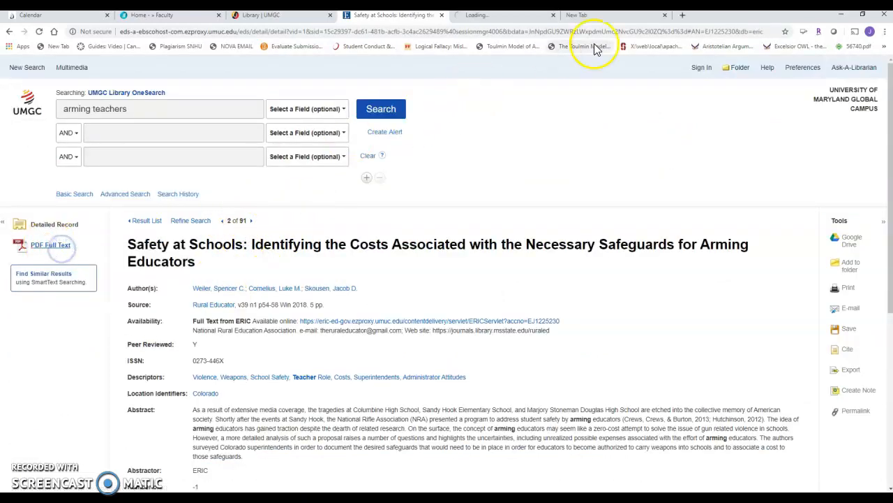
pyautogui.click(494, 15)
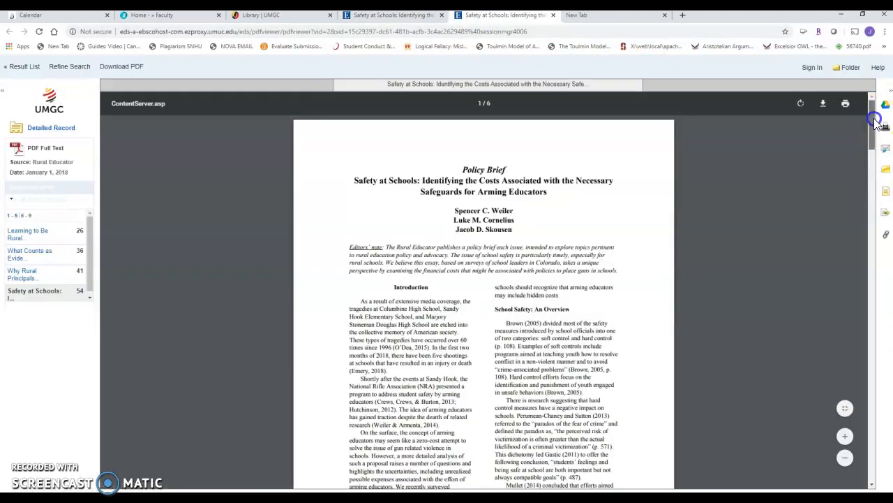
pyautogui.moveTo(874, 119); pyautogui.dragTo(722, 66)
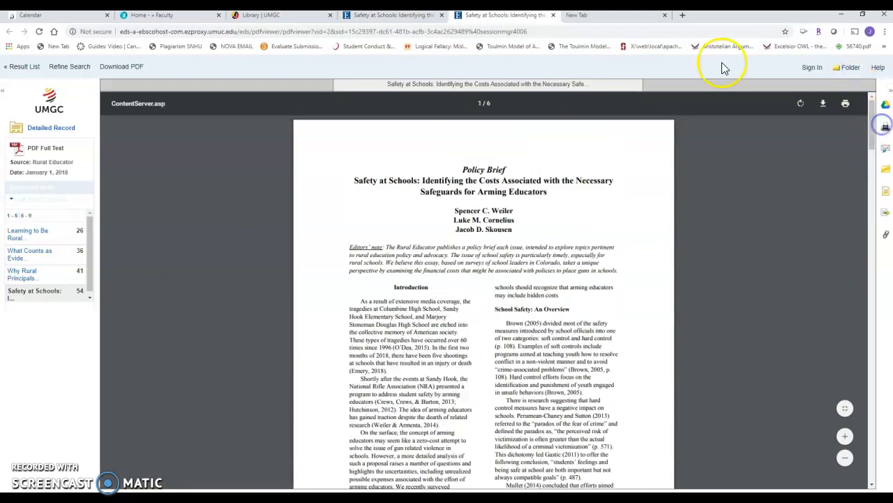
pyautogui.click(409, 15)
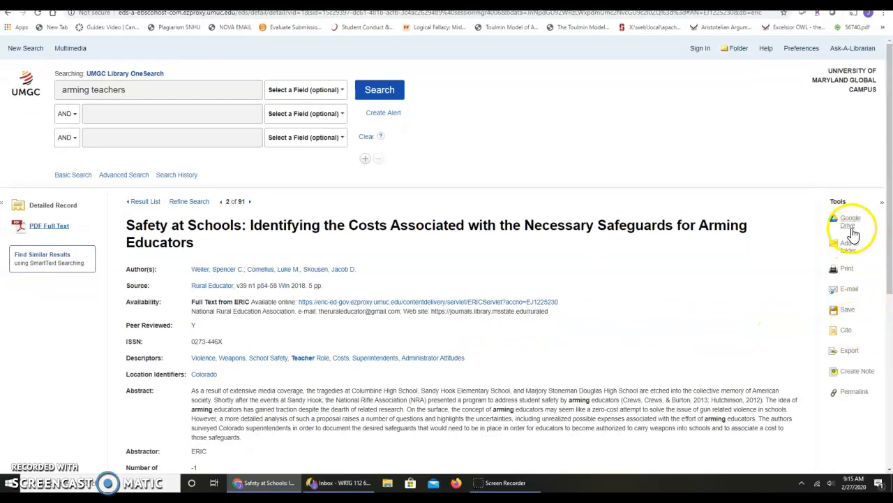
# - Show the article's citation formats and copy the full APA reference
pyautogui.click(850, 244)
pyautogui.click(848, 228)
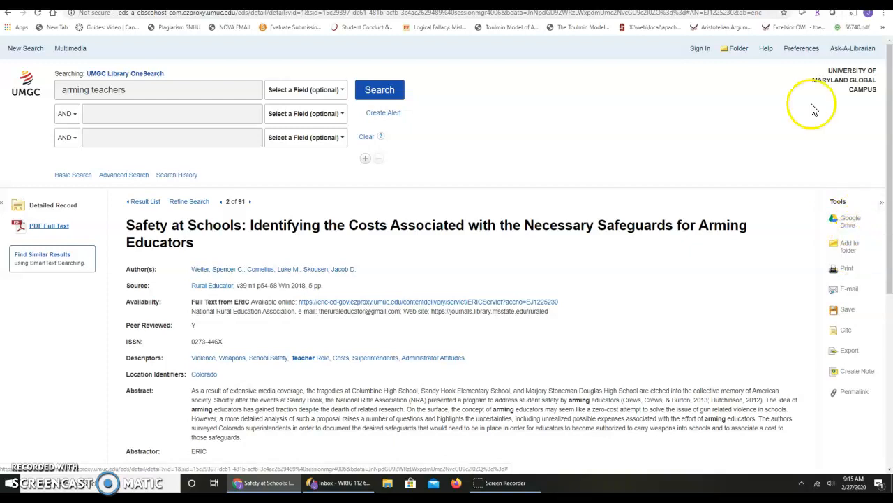
pyautogui.click(847, 333)
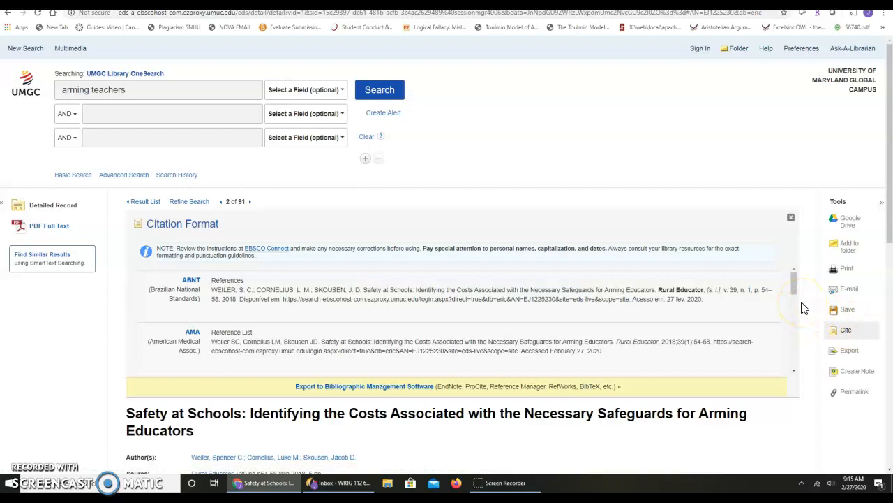
pyautogui.moveTo(798, 295)
pyautogui.mouseDown()
pyautogui.moveTo(794, 312)
pyautogui.moveTo(794, 298)
pyautogui.mouseUp()
pyautogui.moveTo(752, 325); pyautogui.dragTo(205, 345)
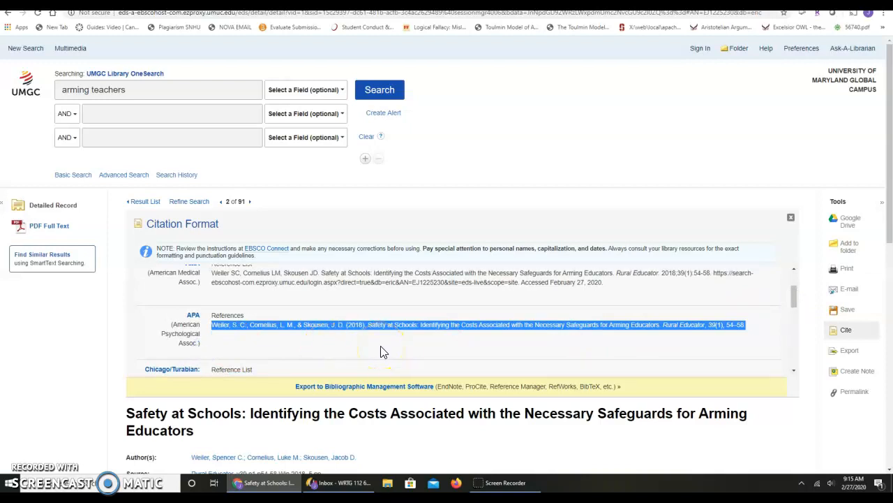
# - Find and launch Word on the computer and create a blank document
pyautogui.click(140, 478)
pyautogui.write('word')
pyautogui.click(108, 452)
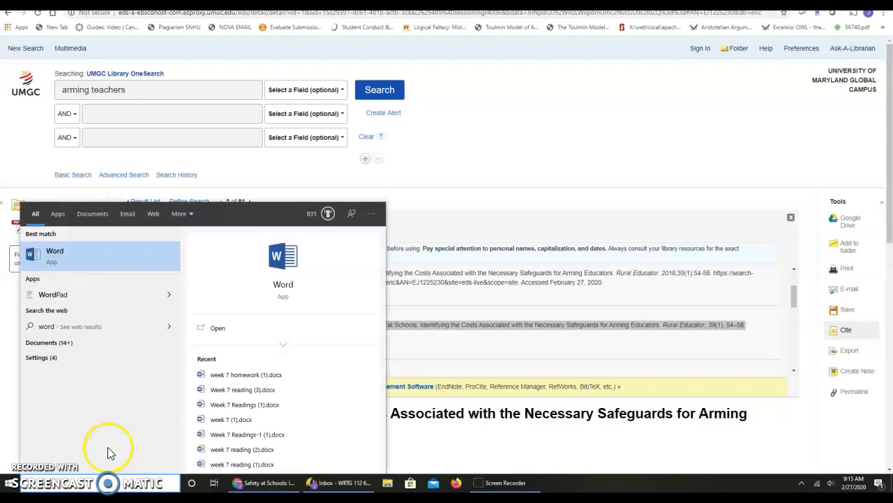
pyautogui.click(104, 260)
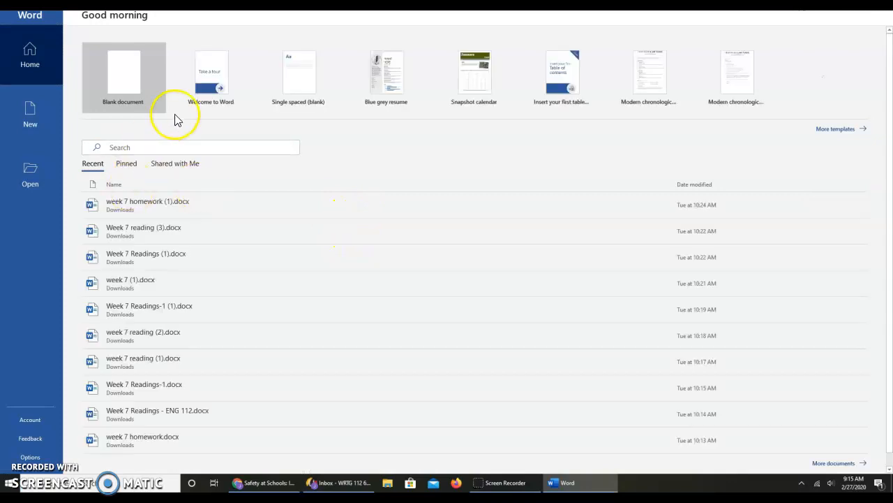
pyautogui.click(124, 74)
# - Paste the copied APA reference into the document, and paste it again on a new line with merged formatting
pyautogui.rightClick(259, 213)
pyautogui.write('Weiler, S. C., Cornelius, L. M., & Skousen, J. D. (2018). Safety at Schools: Identifying the Costs Associated with the Necessary Safeguards for Arming Educators. Rural Educator, 39(1), 54–58.')
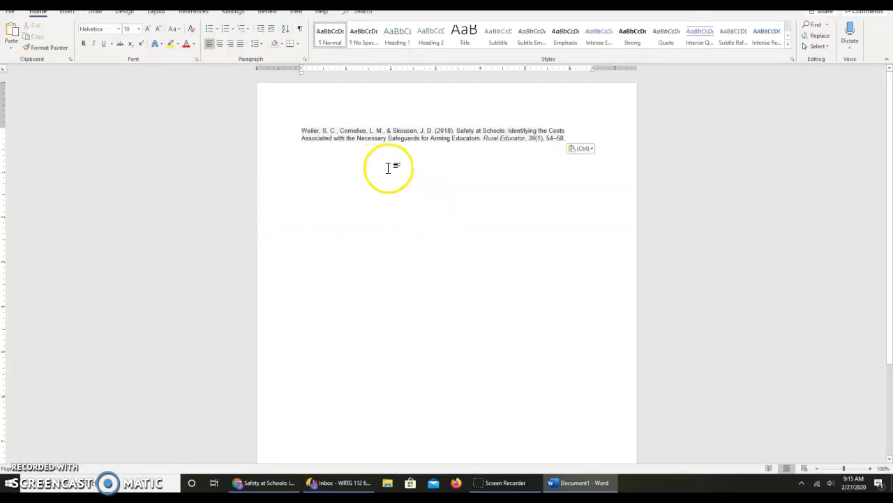
pyautogui.press('Return')
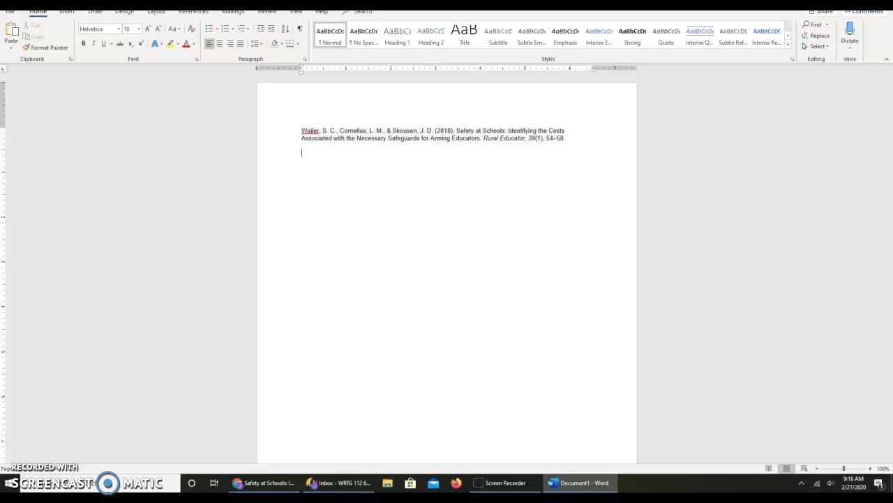
pyautogui.rightClick(303, 162)
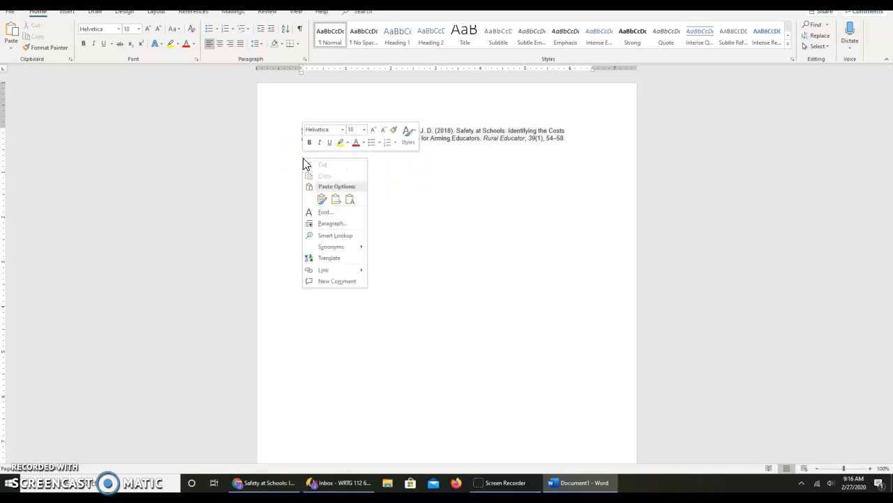
pyautogui.click(337, 202)
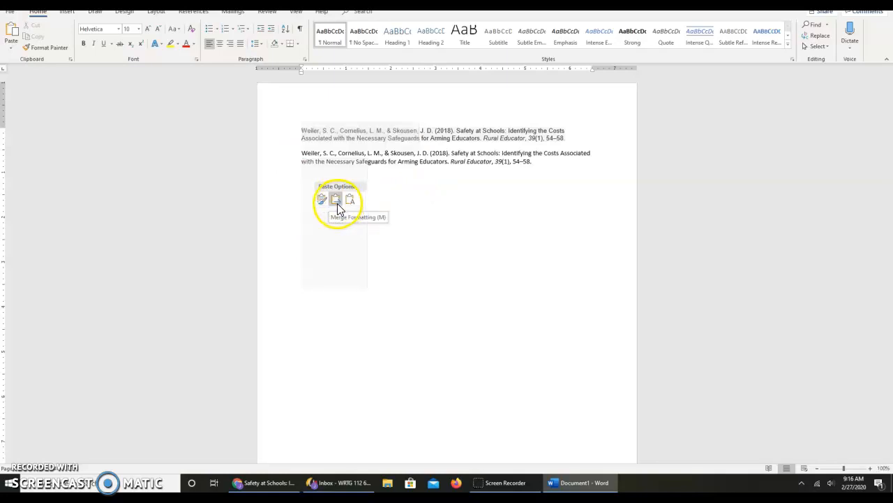
# - Give the second copy of the reference a hanging indent of 0.5" and double line spacing
pyautogui.moveTo(493, 161); pyautogui.dragTo(463, 160)
pyautogui.click(464, 160)
pyautogui.moveTo(532, 161); pyautogui.dragTo(289, 152)
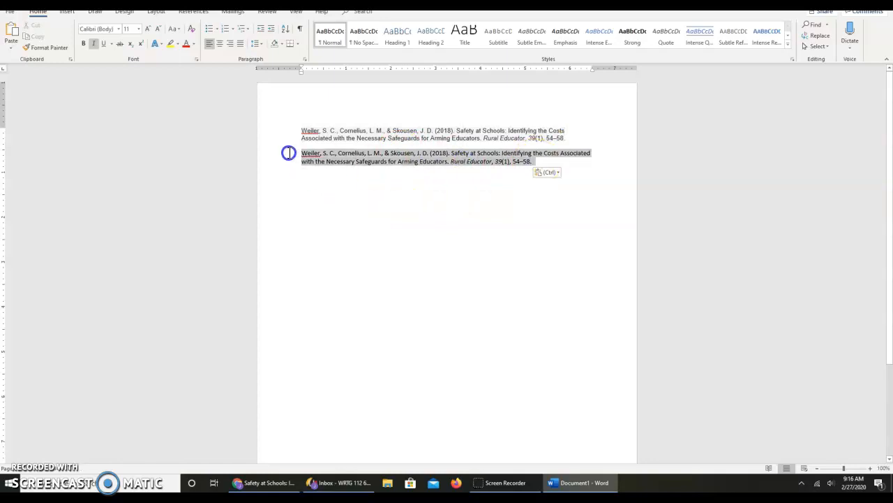
pyautogui.click(305, 59)
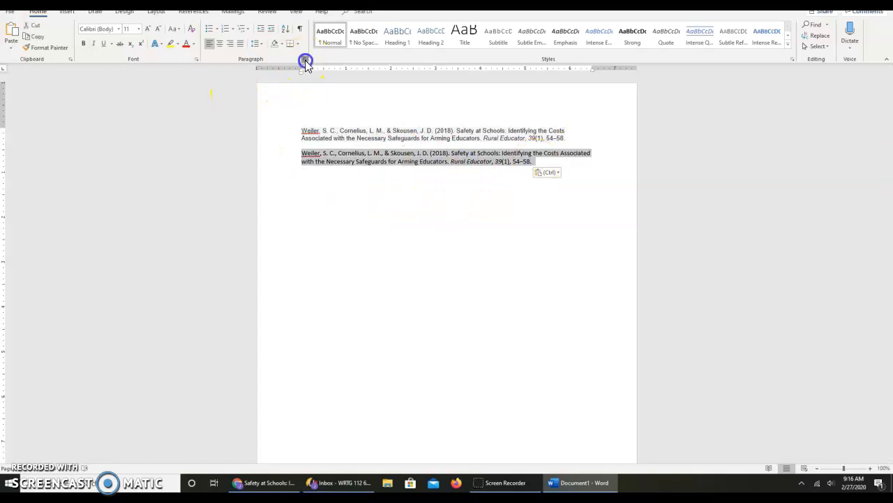
pyautogui.click(498, 199)
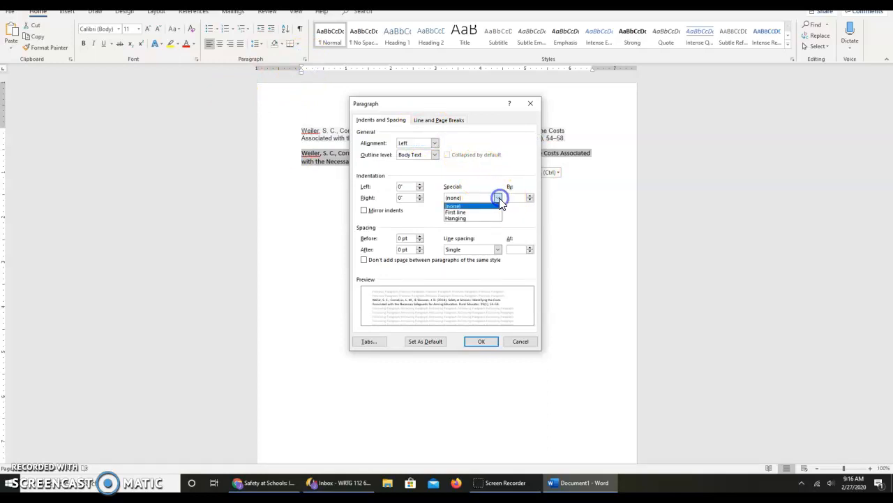
pyautogui.click(494, 218)
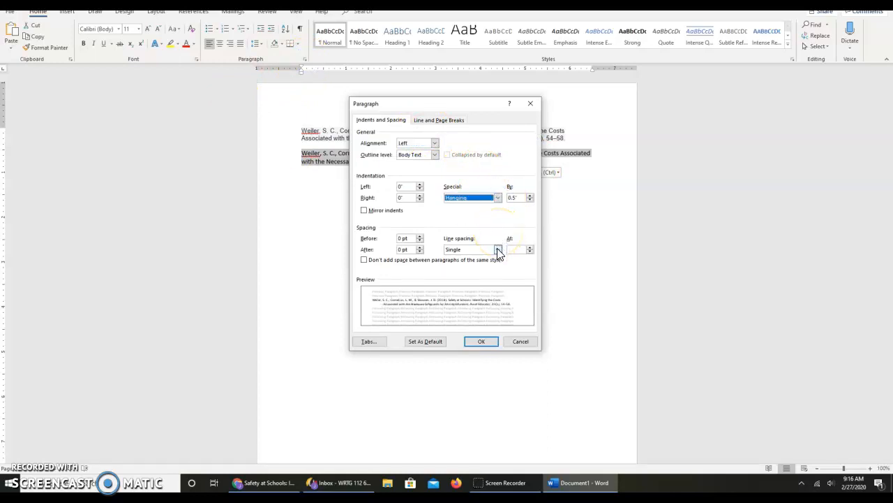
pyautogui.click(498, 249)
pyautogui.click(485, 271)
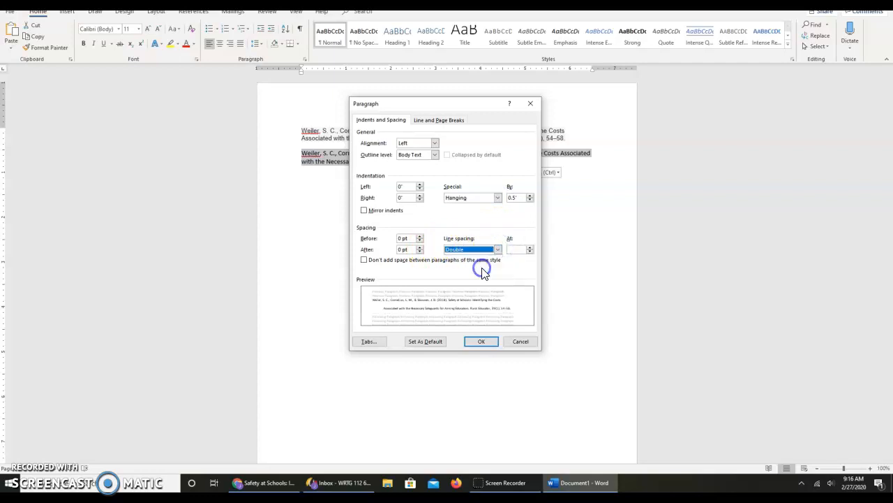
pyautogui.click(482, 342)
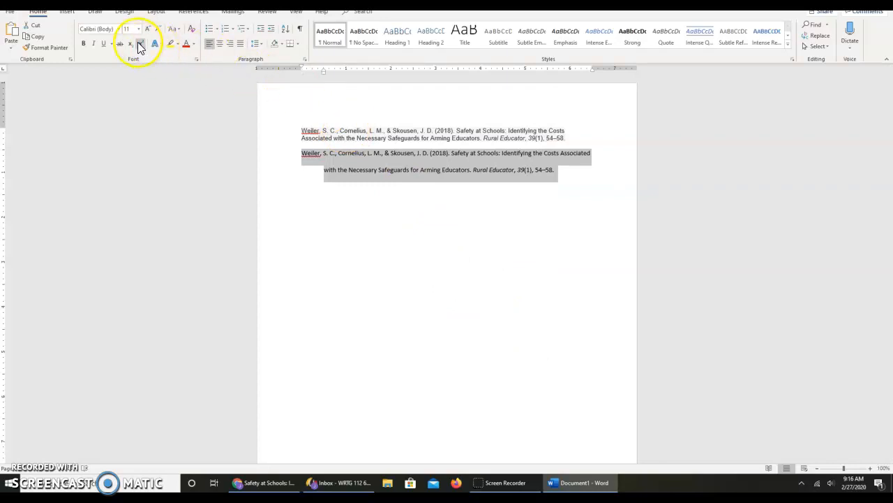
# - Set the second copy of the reference in Times New Roman, size 12
pyautogui.click(117, 29)
pyautogui.click(120, 84)
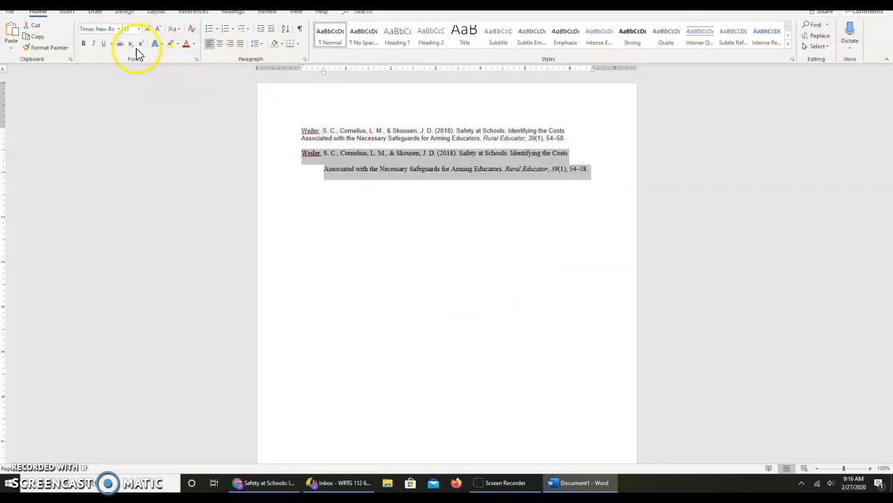
pyautogui.click(129, 28)
pyautogui.click(131, 75)
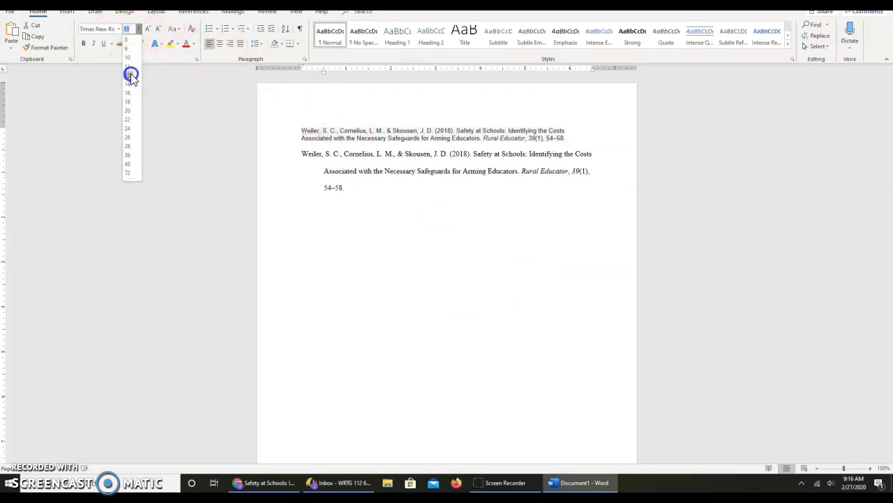
# - Delete the first, unformatted Helvetica copy of the reference above the formatted one
pyautogui.click(329, 126)
pyautogui.moveTo(578, 141); pyautogui.dragTo(271, 140)
pyautogui.press('BackSpace')
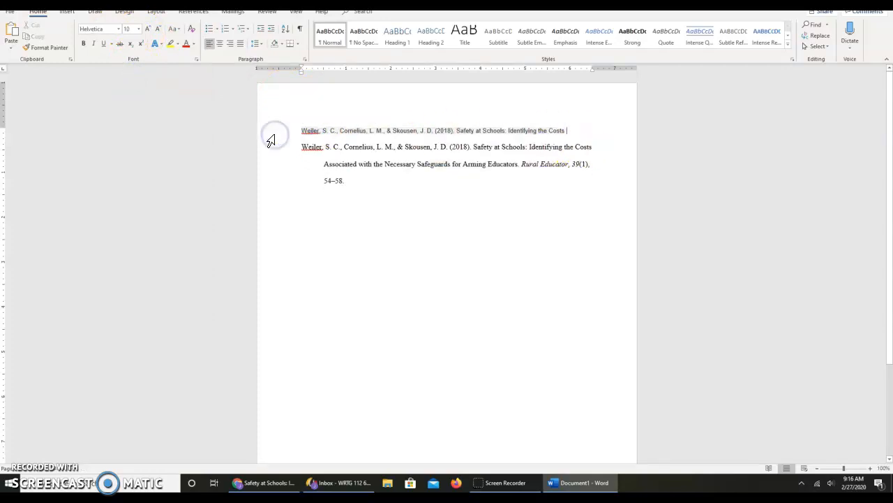
pyautogui.click(548, 130)
pyautogui.moveTo(548, 130); pyautogui.dragTo(309, 132)
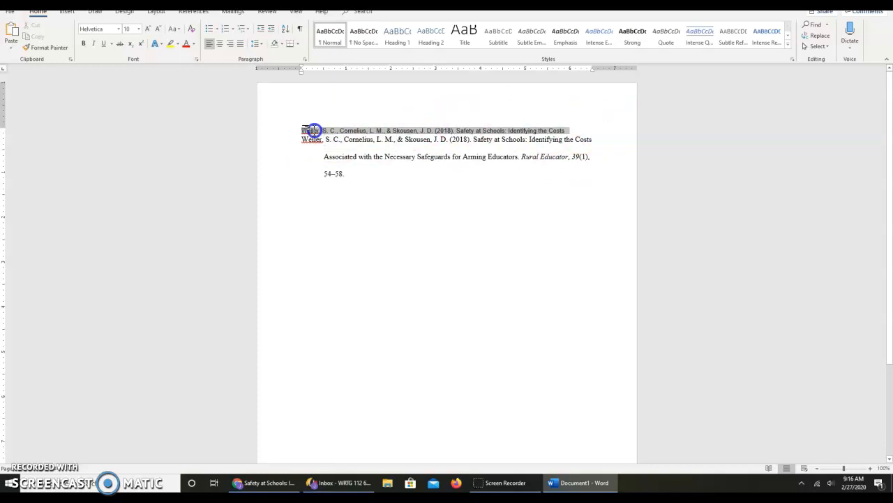
pyautogui.press('BackSpace')
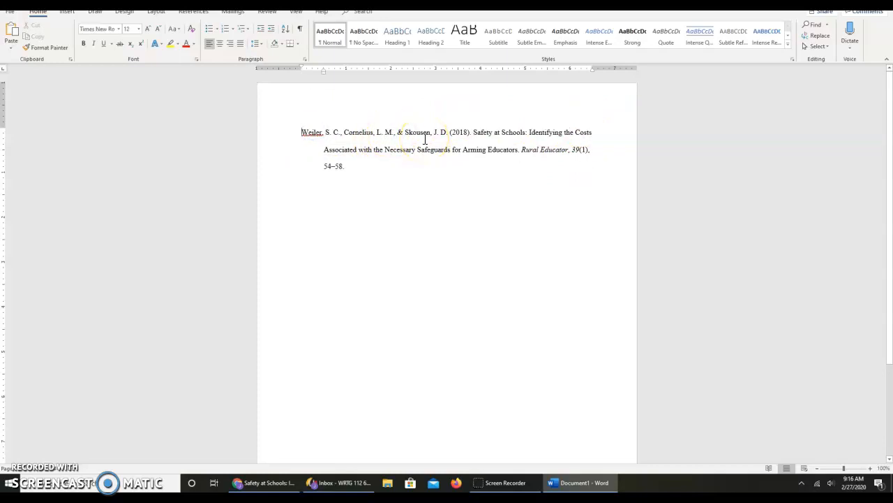
# - Change "Schools" to lowercase "schools" in the article title of the reference
pyautogui.click(508, 131)
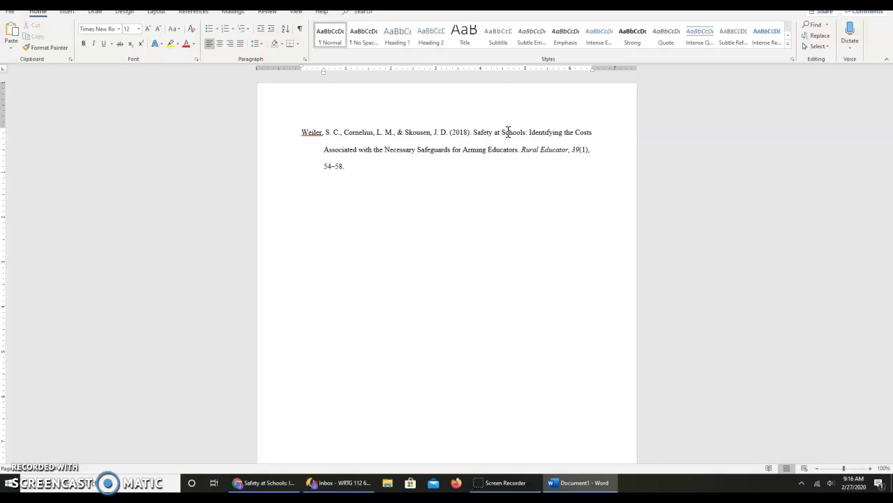
pyautogui.press('BackSpace')
pyautogui.write('s')
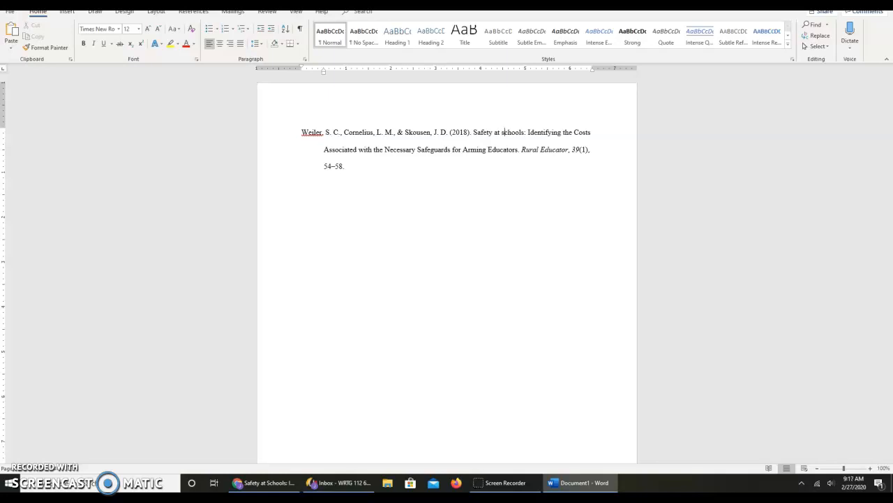
pyautogui.click(492, 194)
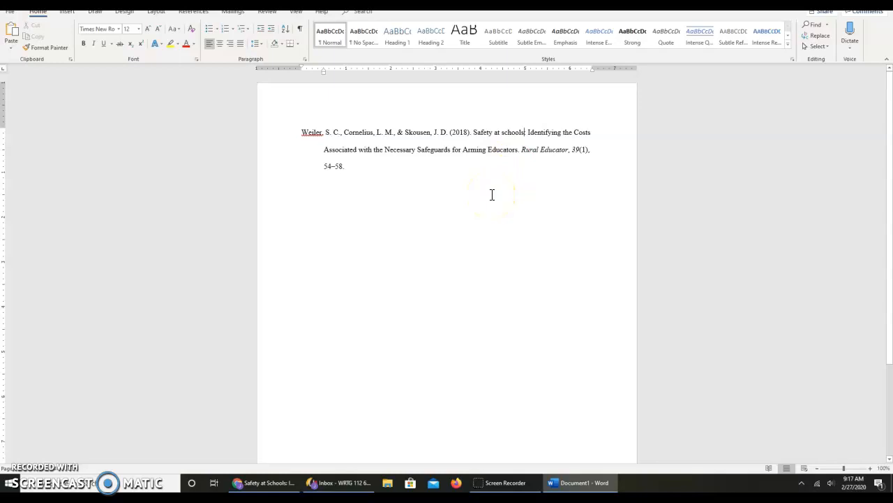
pyautogui.moveTo(474, 133); pyautogui.dragTo(535, 135)
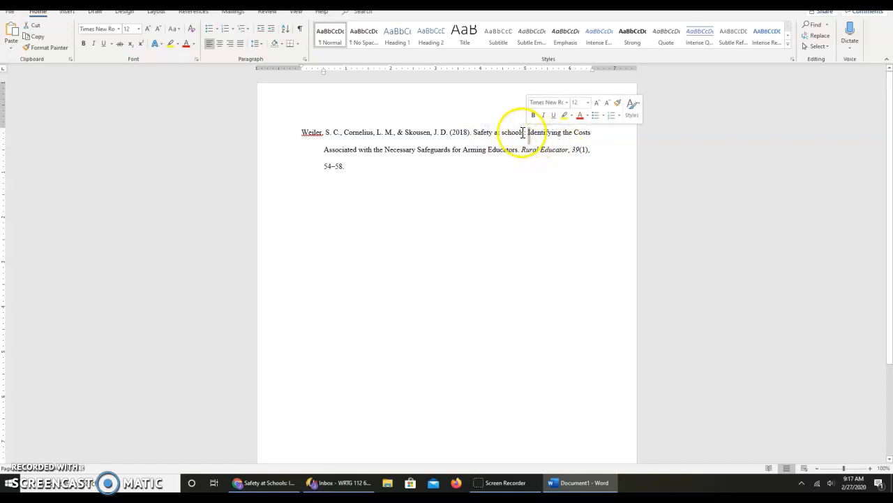
# - Change "Costs" and "Associated" to lowercase in the article title of the reference
pyautogui.click(578, 132)
pyautogui.press('BackSpace')
pyautogui.write('c')
pyautogui.press('Delete')
pyautogui.write('a')
pyautogui.hotkey('ctrl', 'Right')
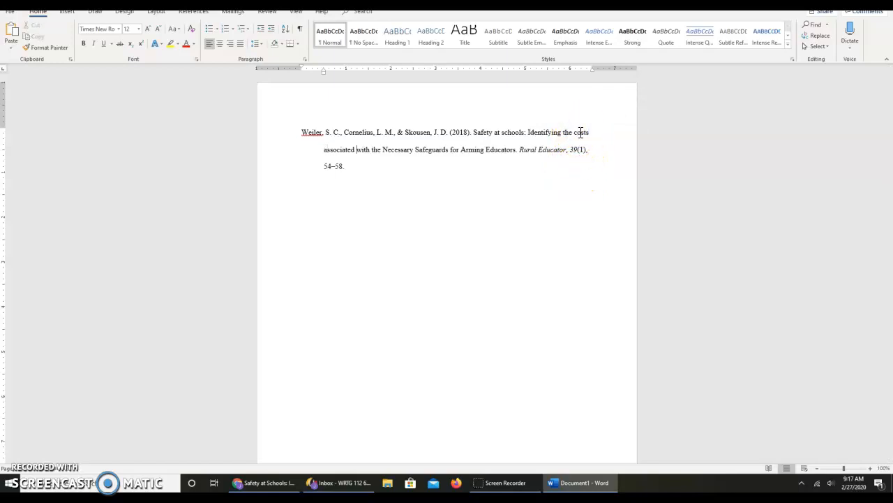
# - Change "Necessary" and "Safeguards" to lowercase in the article title of the reference
pyautogui.press('BackSpace')
pyautogui.write('n')
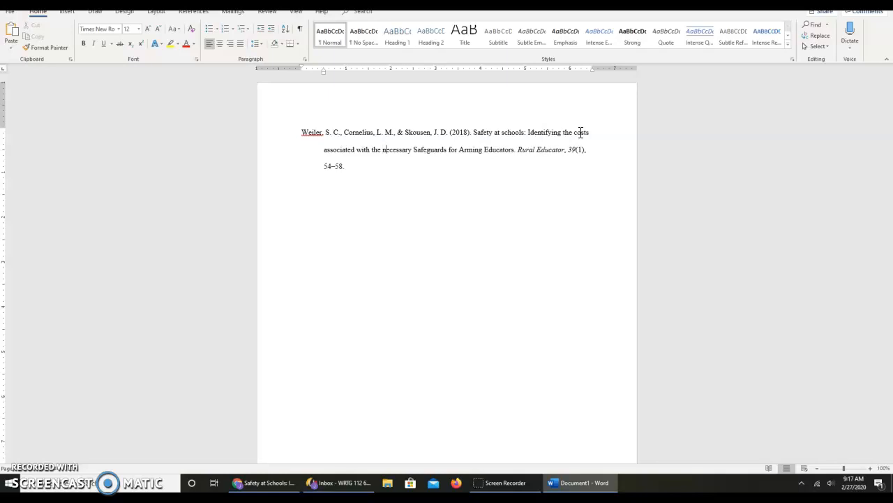
pyautogui.press('BackSpace')
pyautogui.write('s')
# - Change "Arming" and "Educators" to lowercase in the article title of the reference
pyautogui.hotkey('ctrl', 'Right')
pyautogui.press('BackSpace')
pyautogui.write('a')
pyautogui.hotkey('ctrl', 'Right')
pyautogui.press('Right')
pyautogui.press('BackSpace')
pyautogui.write('e')
pyautogui.hotkey('ctrl', 'End')
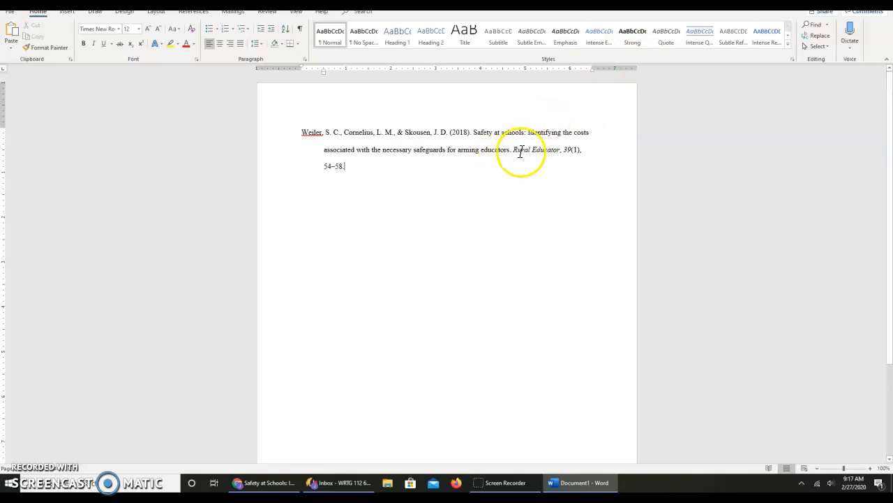
# - Examine the year, article title, journal title, volume and issue, and page range of the finished reference
pyautogui.doubleClick(454, 132)
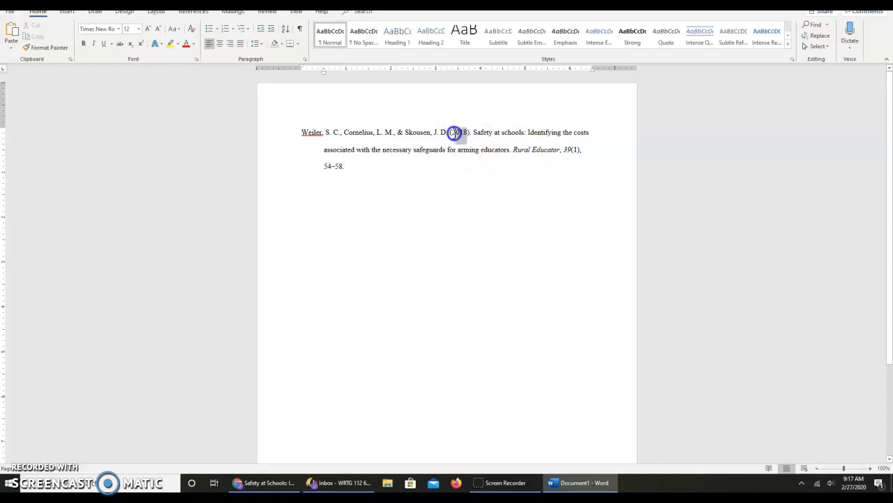
pyautogui.moveTo(514, 151); pyautogui.dragTo(573, 154)
pyautogui.click(574, 154)
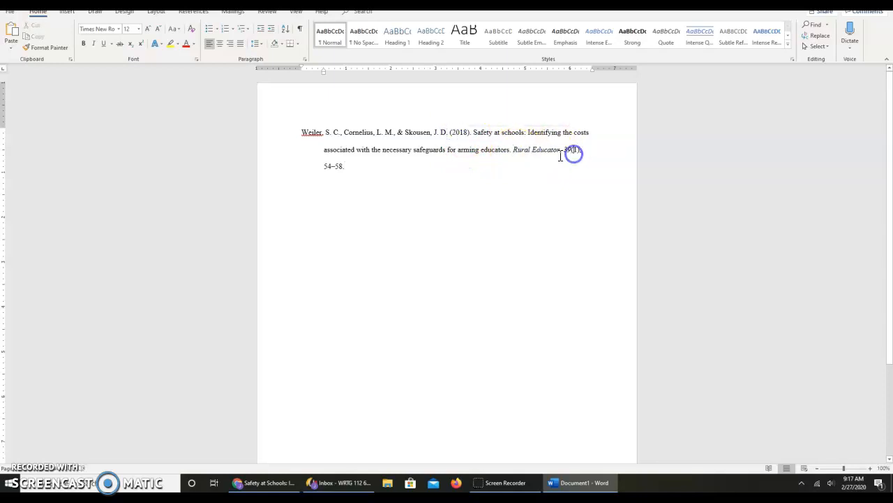
pyautogui.moveTo(516, 150); pyautogui.dragTo(560, 154)
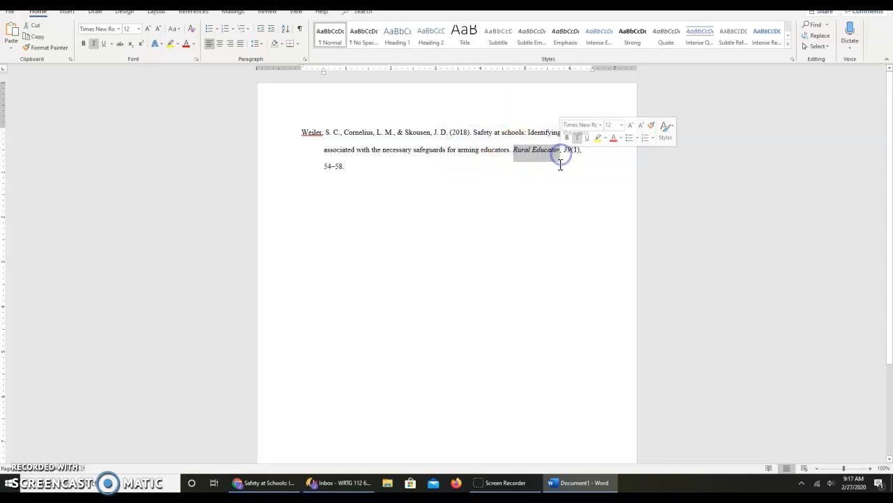
pyautogui.click(555, 173)
pyautogui.moveTo(481, 134); pyautogui.dragTo(577, 149)
pyautogui.click(508, 153)
pyautogui.moveTo(351, 172); pyautogui.dragTo(321, 166)
pyautogui.click(347, 193)
pyautogui.click(356, 170)
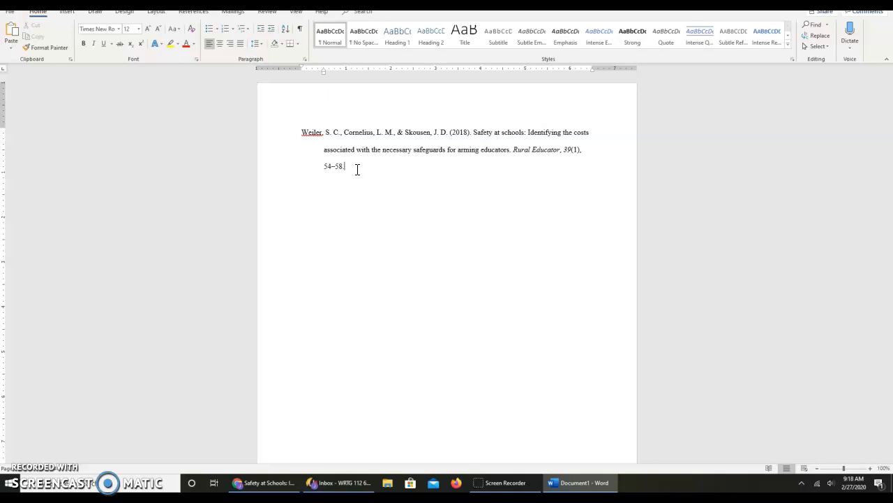
pyautogui.moveTo(562, 150); pyautogui.dragTo(588, 149)
pyautogui.moveTo(373, 166); pyautogui.dragTo(310, 165)
pyautogui.click(310, 166)
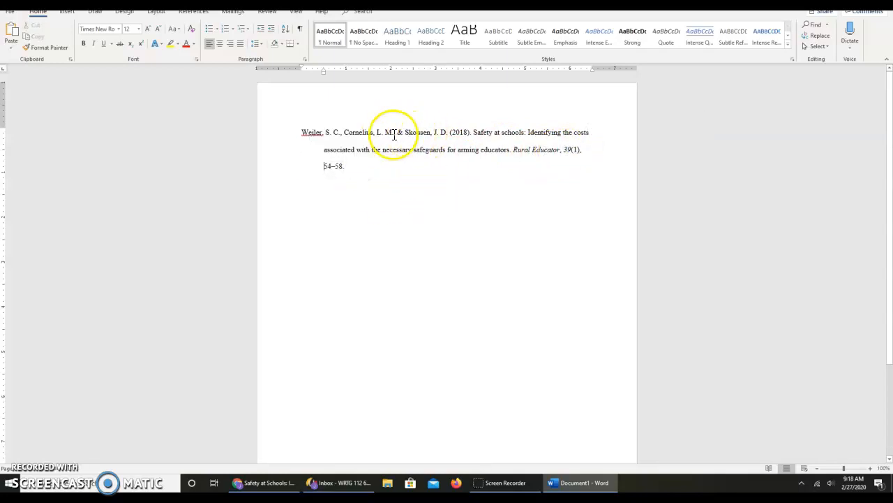
# - Go through the reference's elements in order, from the authors, year and article title to the journal, volume and issue
pyautogui.click(304, 134)
pyautogui.click(435, 133)
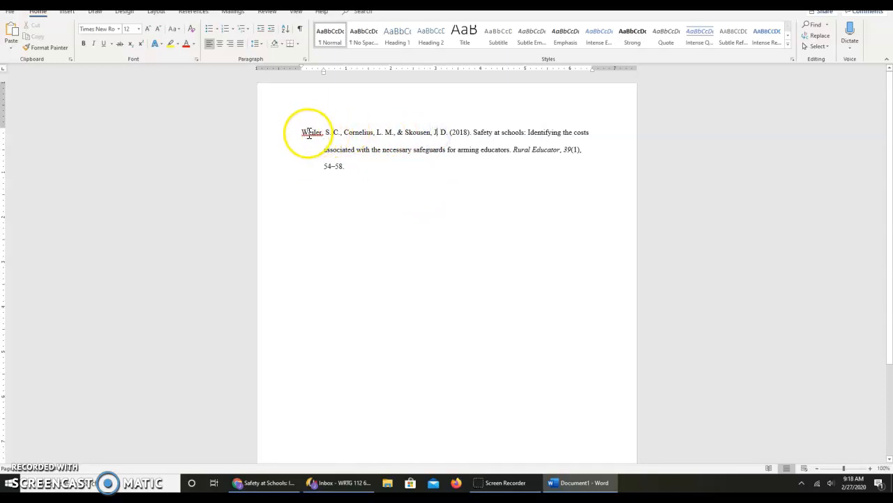
pyautogui.moveTo(317, 133); pyautogui.dragTo(402, 133)
pyautogui.click(320, 133)
pyautogui.click(401, 132)
pyautogui.doubleClick(402, 133)
pyautogui.click(442, 133)
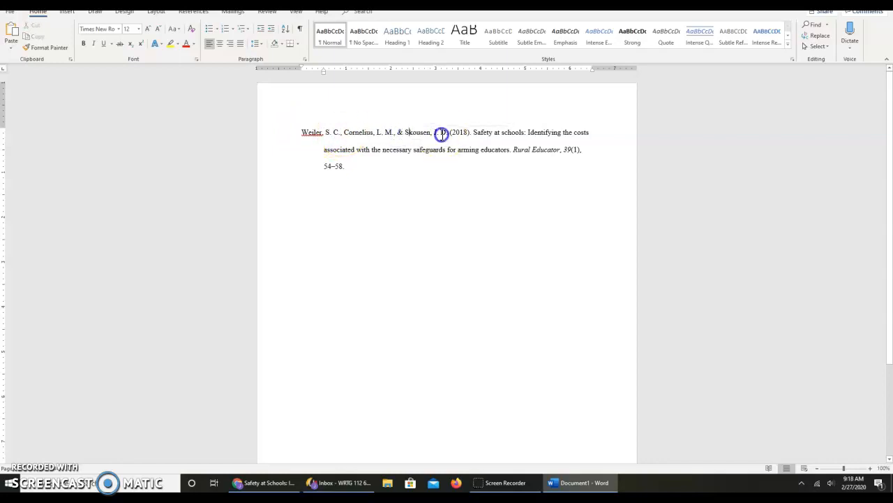
pyautogui.click(457, 134)
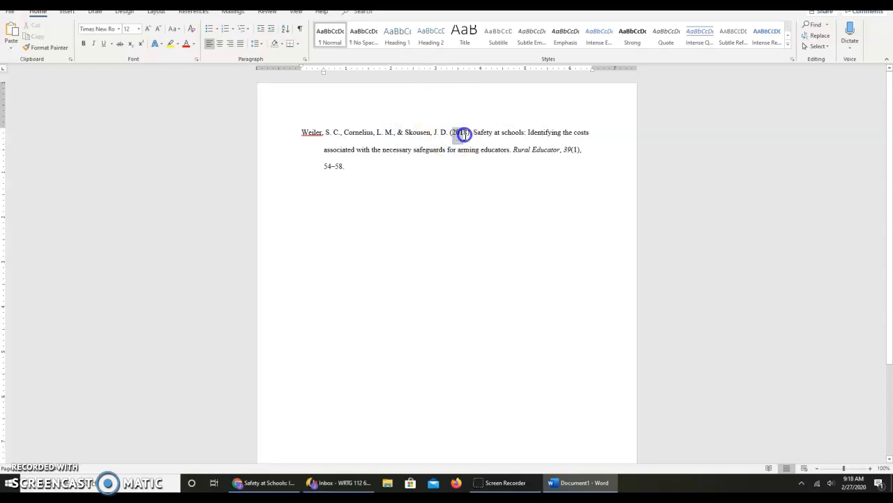
pyautogui.doubleClick(462, 133)
pyautogui.click(474, 134)
pyautogui.moveTo(474, 134); pyautogui.dragTo(511, 152)
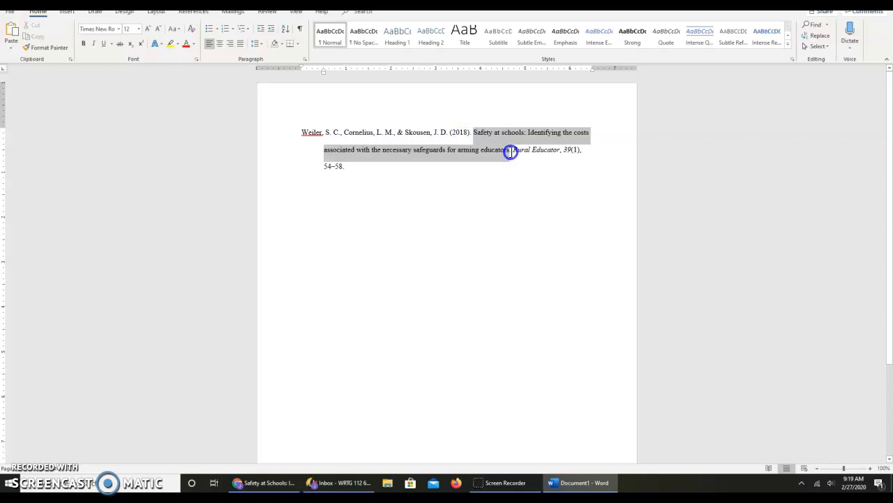
pyautogui.click(510, 151)
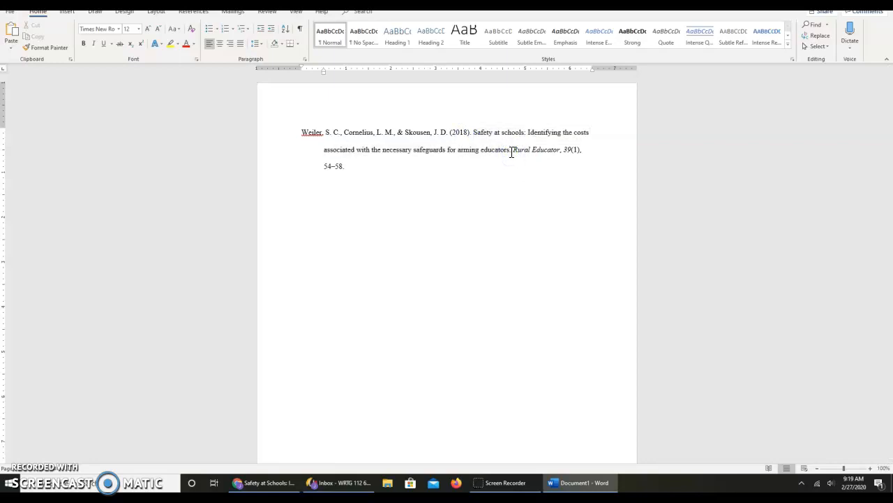
pyautogui.moveTo(512, 152); pyautogui.dragTo(565, 155)
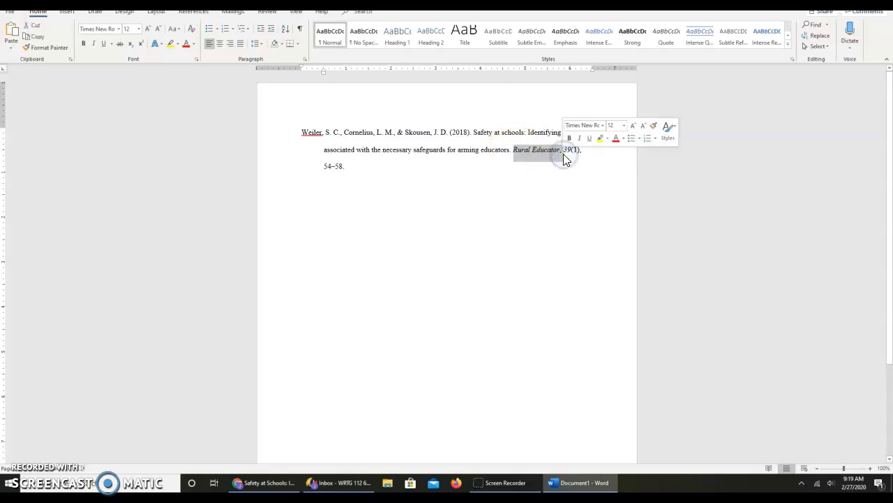
pyautogui.click(578, 154)
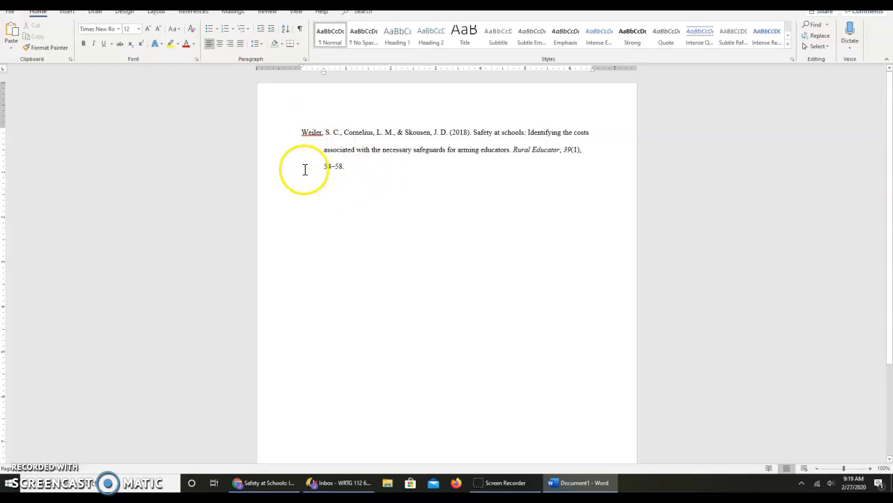
# - Switch to the browser, go back to the result list and open the third article, "From the Editorial Board: On arming K-12 teachers."
pyautogui.click(265, 483)
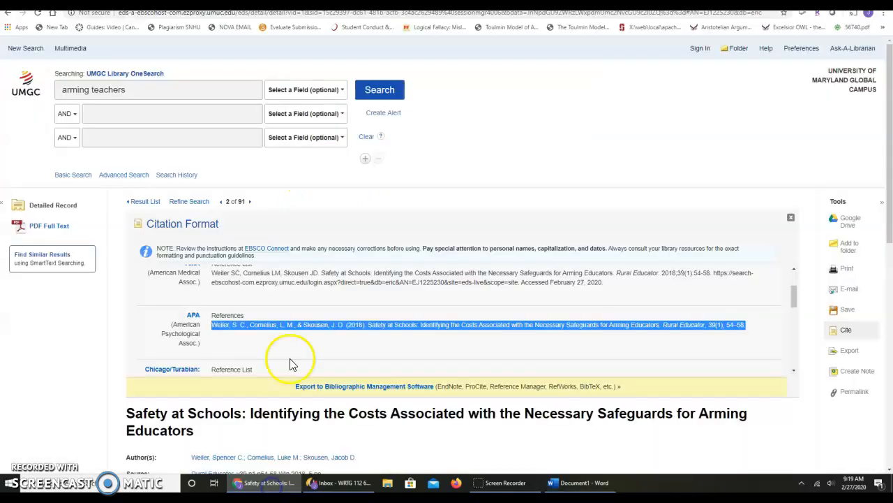
pyautogui.click(8, 13)
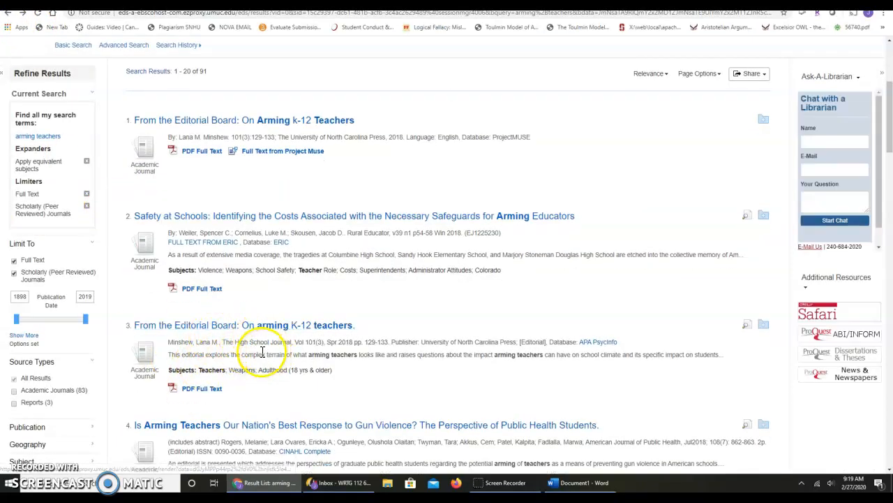
pyautogui.click(257, 329)
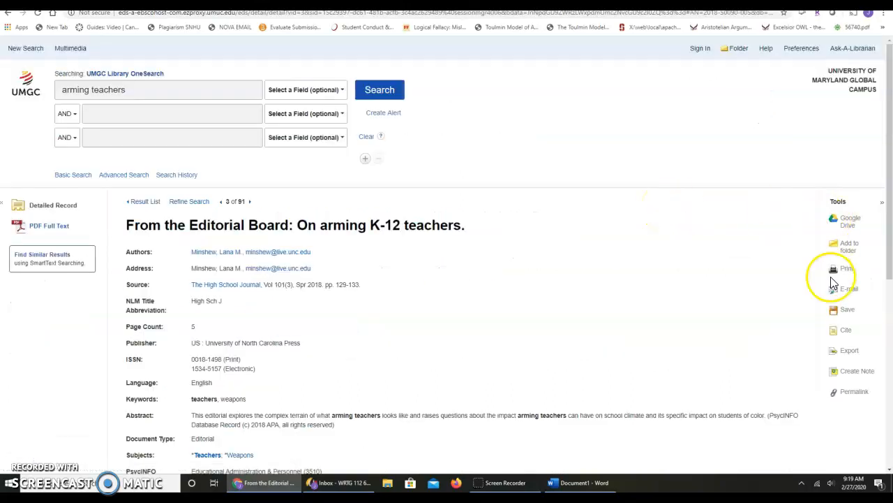
# - Show the article's citation formats and copy its APA reference
pyautogui.click(839, 332)
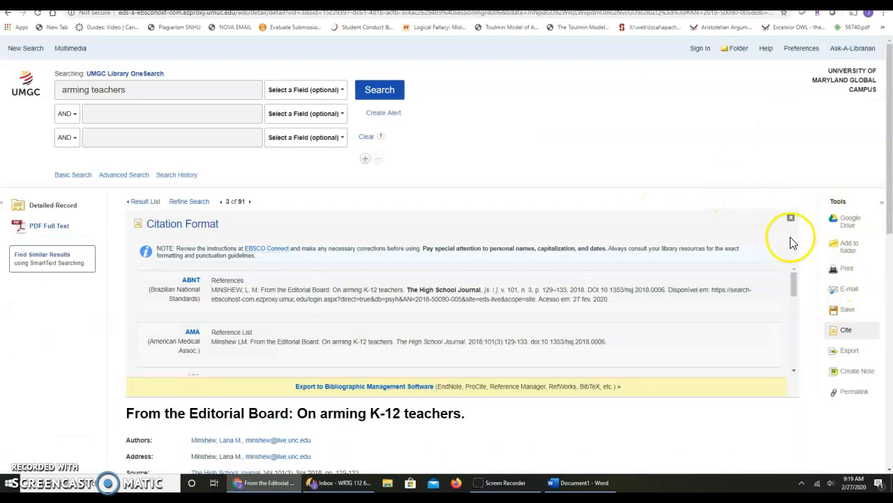
pyautogui.scroll(-2, 792, 292)
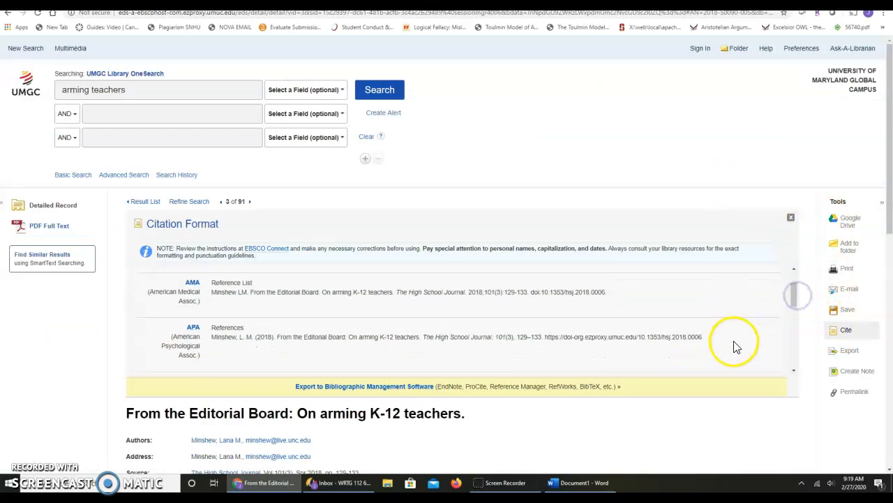
pyautogui.moveTo(735, 339); pyautogui.dragTo(211, 343)
pyautogui.hotkey('ctrl', 'c')
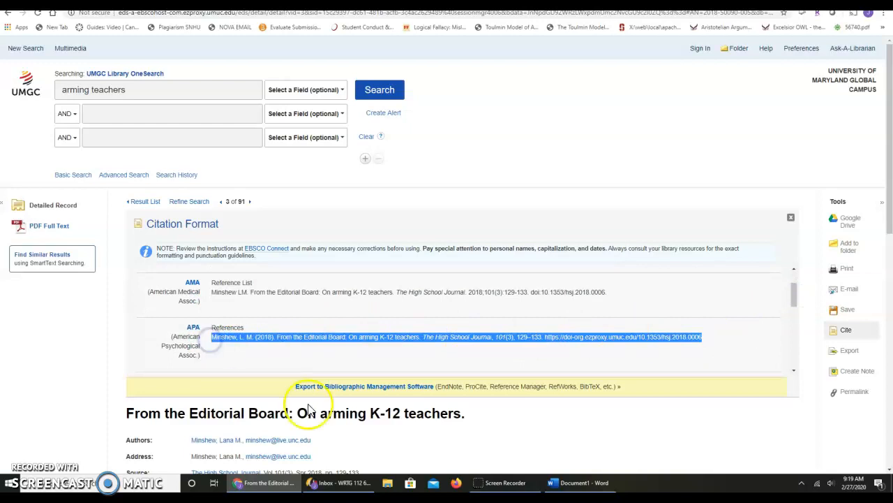
# - Switch to the Word document and paste the copied APA reference on a new line above the existing reference
pyautogui.click(579, 482)
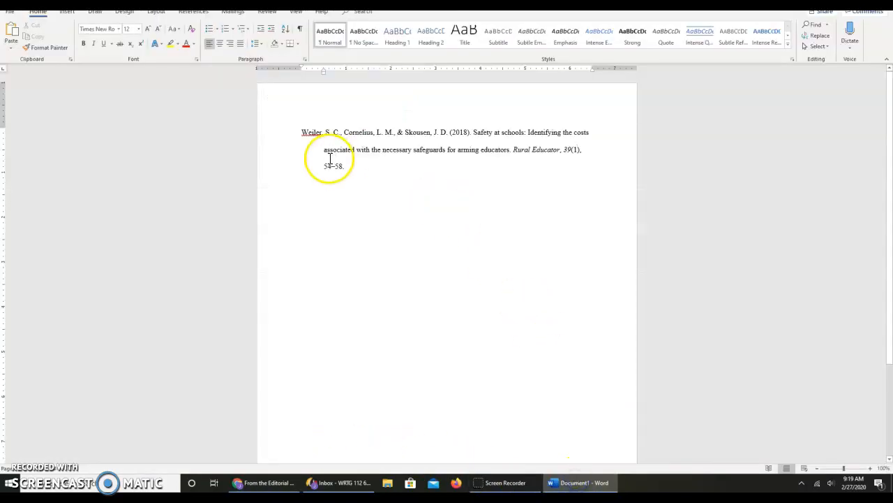
pyautogui.click(300, 133)
pyautogui.press('Return')
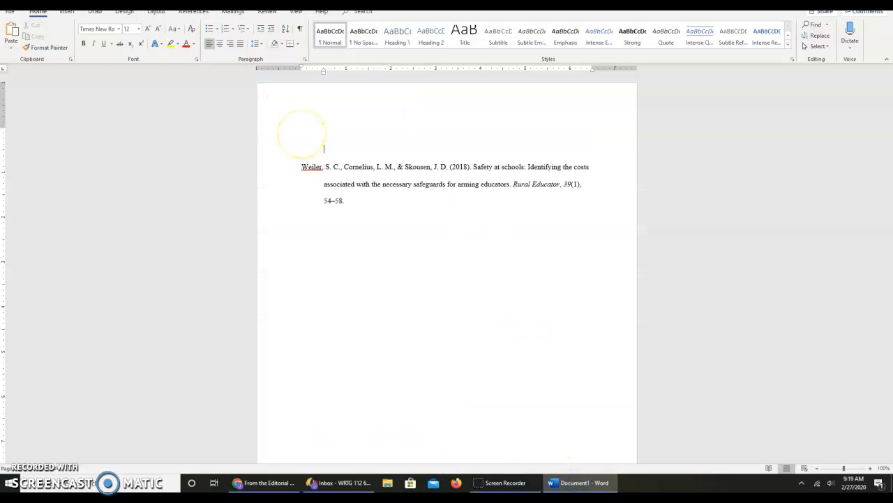
pyautogui.write('Hinshaw, L. M. (2018). From the Editorial Board: On arming K-12 teachers. The High School Journal, 101(3), 129–133. https://doi-org.ezproxy.umuc.edu/10.1353/hsj.2018.0006')
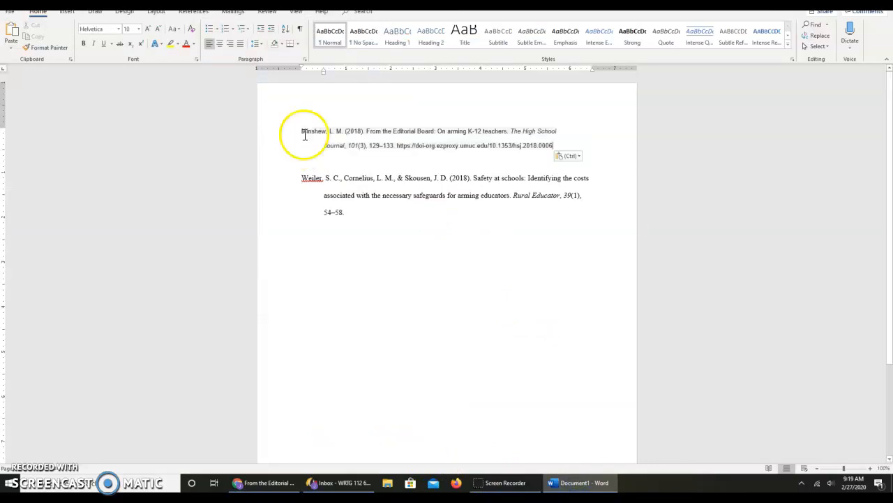
# - Paste the reference again on the blank line below it, matching the document's Times New Roman, size 12 formatting
pyautogui.click(320, 162)
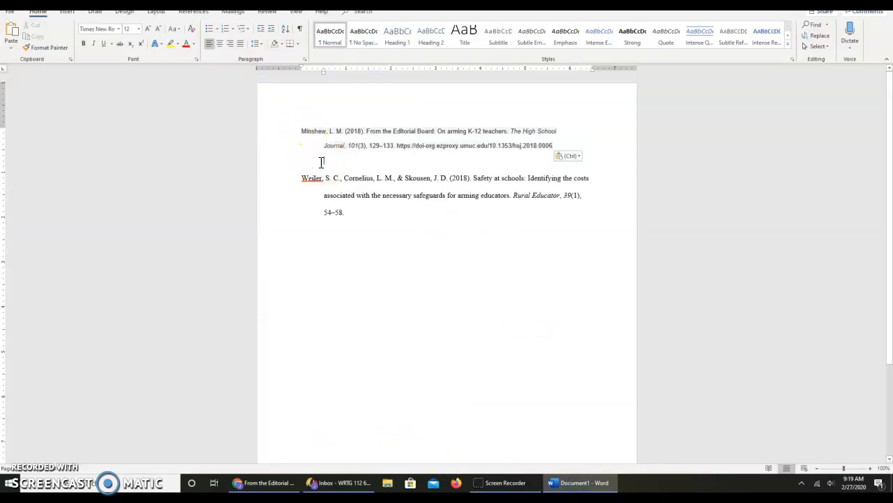
pyautogui.rightClick(320, 162)
pyautogui.click(340, 201)
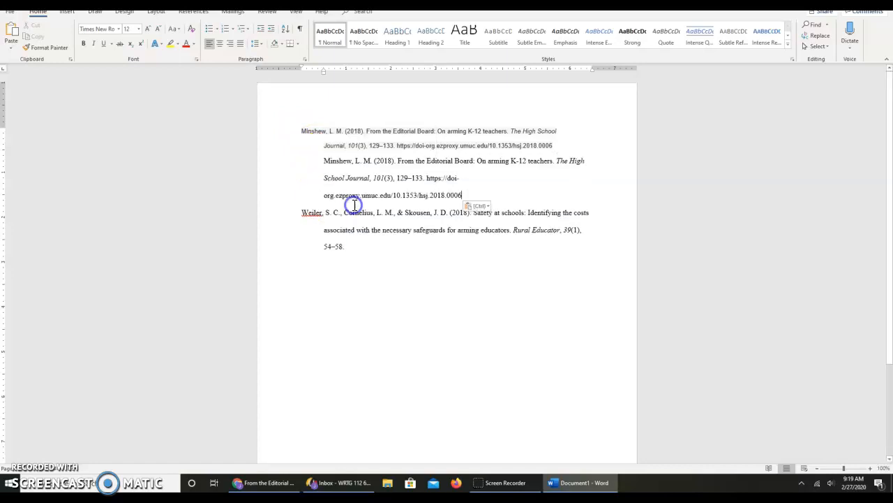
# - Delete the Helvetica copy of the new reference and the empty line it leaves above the formatted copy
pyautogui.moveTo(558, 145); pyautogui.dragTo(271, 135)
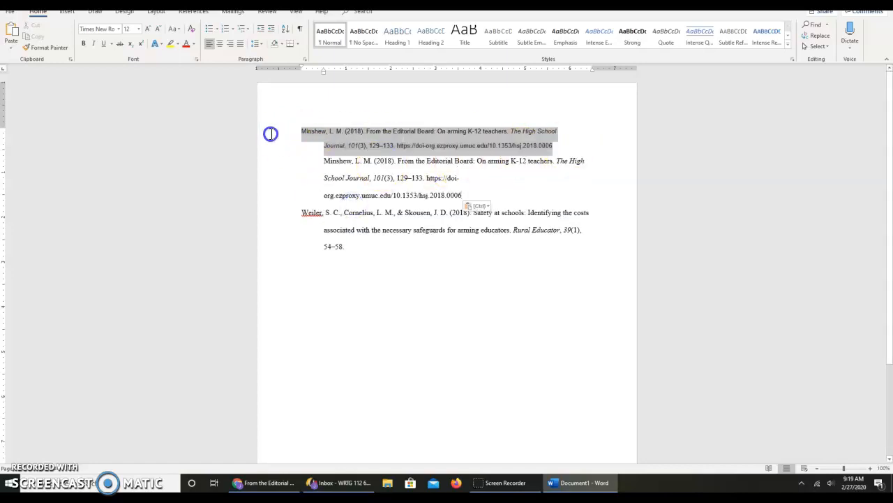
pyautogui.press('Delete')
pyautogui.click(327, 150)
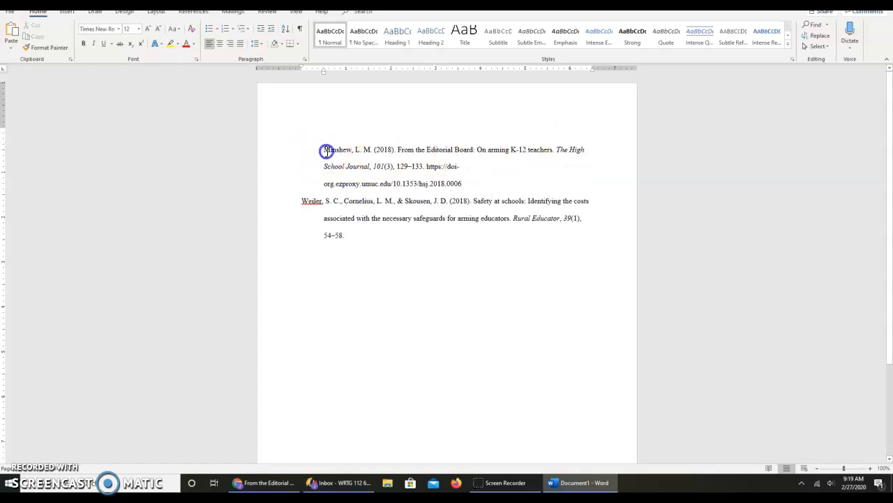
pyautogui.press('BackSpace')
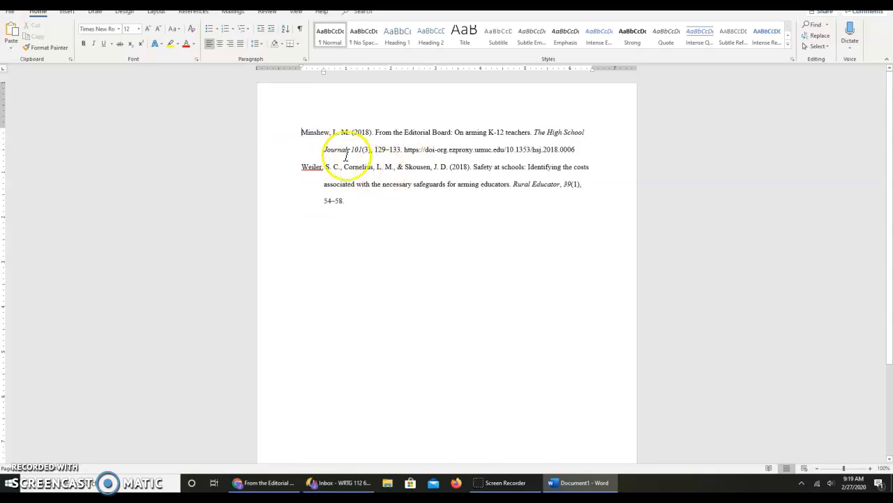
pyautogui.click(319, 135)
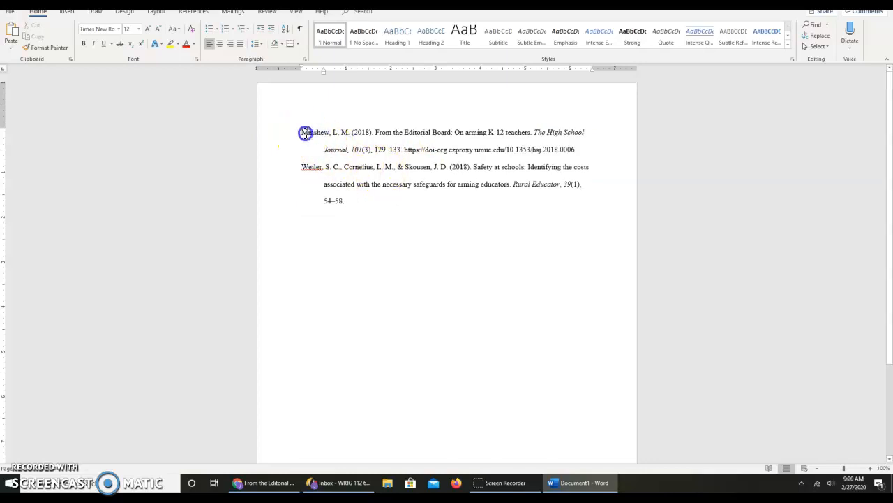
pyautogui.click(306, 169)
pyautogui.click(308, 132)
pyautogui.click(313, 143)
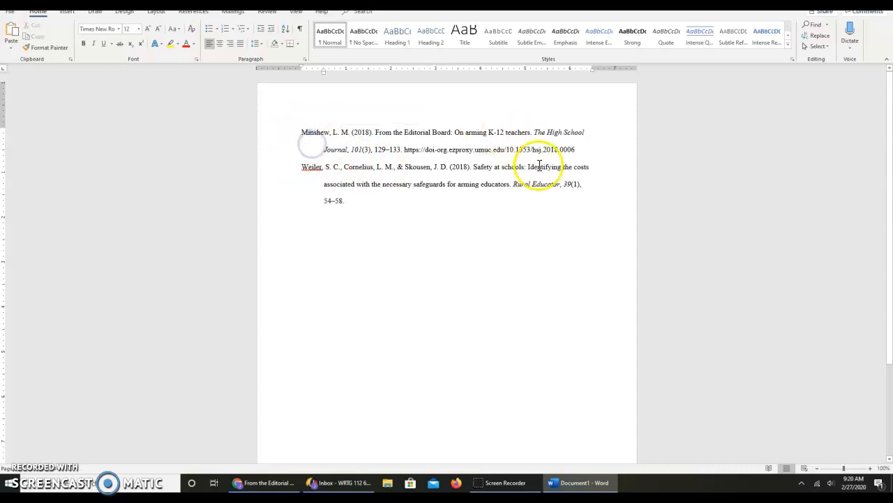
# - Change "Editorial Board" to lowercase "editorial board" in the article title of the first reference
pyautogui.click(409, 132)
pyautogui.press('BackSpace')
pyautogui.write('e')
pyautogui.press('Delete')
pyautogui.write('b')
pyautogui.click(463, 195)
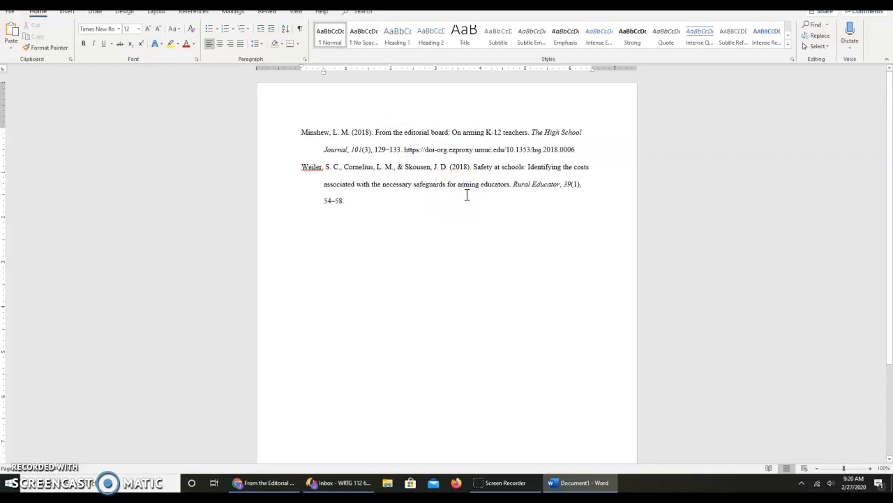
pyautogui.moveTo(441, 149); pyautogui.dragTo(557, 150)
pyautogui.moveTo(452, 188); pyautogui.dragTo(538, 188)
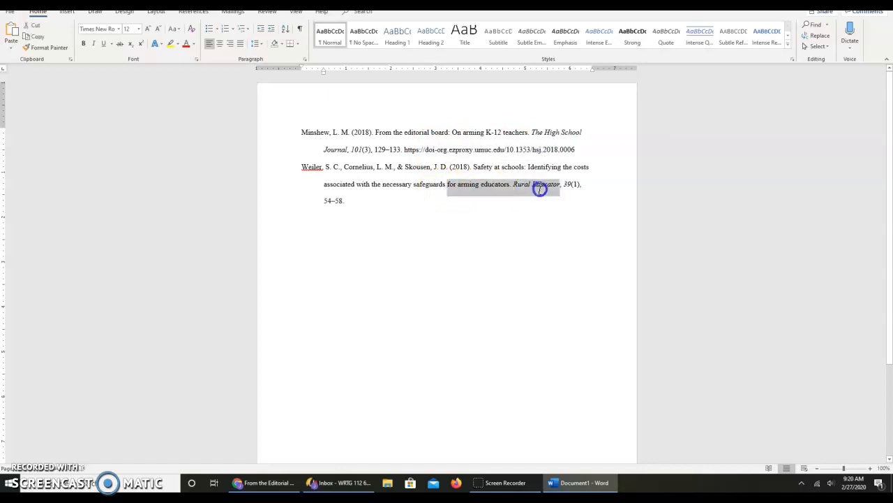
pyautogui.click(538, 190)
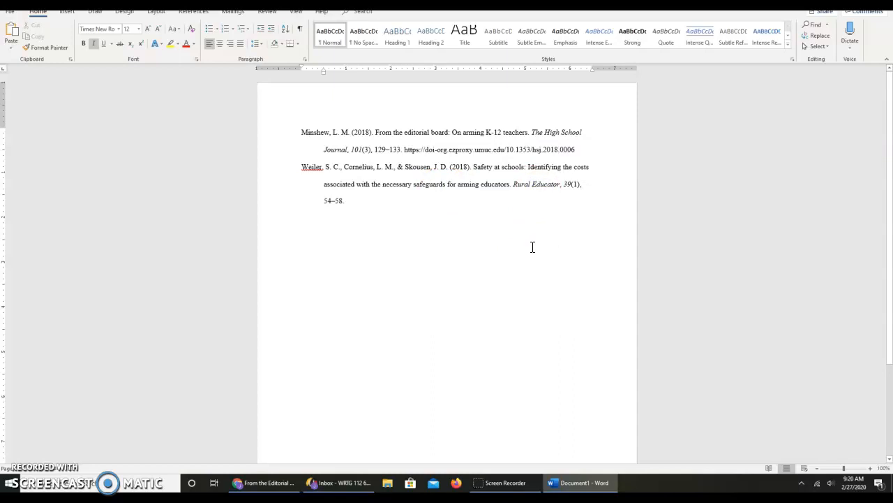
# - Insert new lines after the first reference and start an unindented annotation reading "This article…" beneath it
pyautogui.click(598, 150)
pyautogui.press('Return')
pyautogui.press('Return')
pyautogui.press('Return')
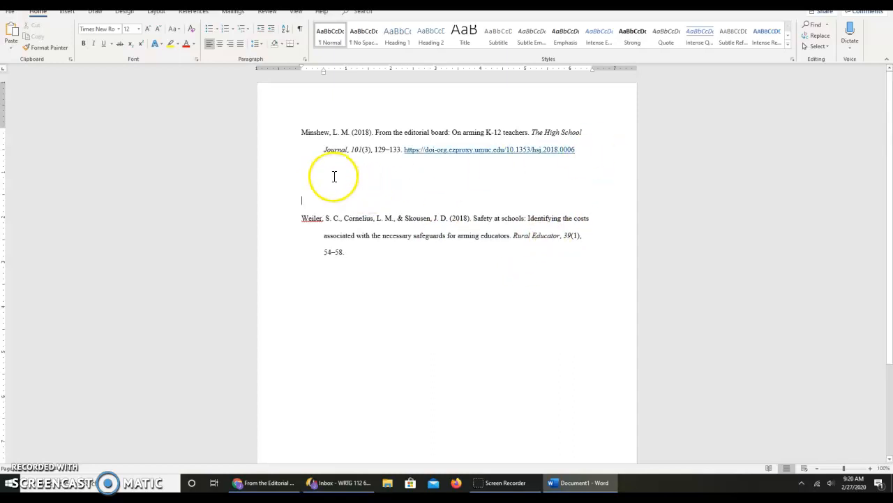
pyautogui.press('BackSpace')
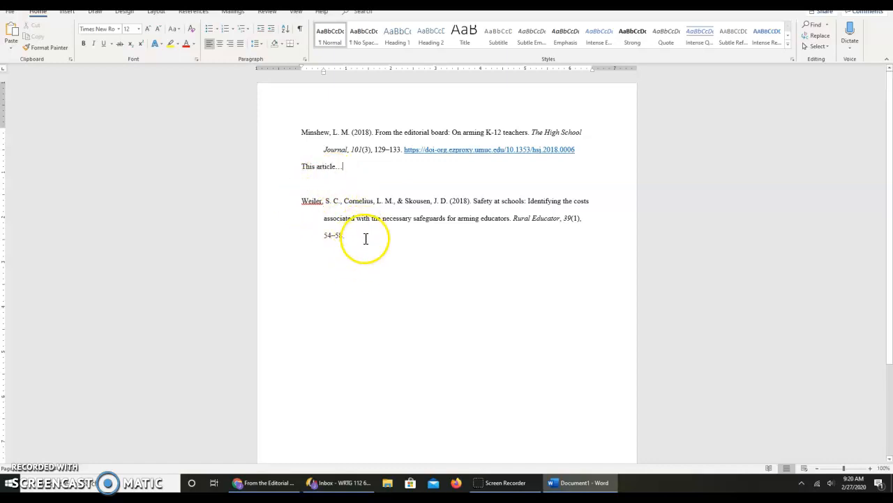
# - Delete the "This article…" annotation line, keeping one blank line between the two references
pyautogui.click(355, 166)
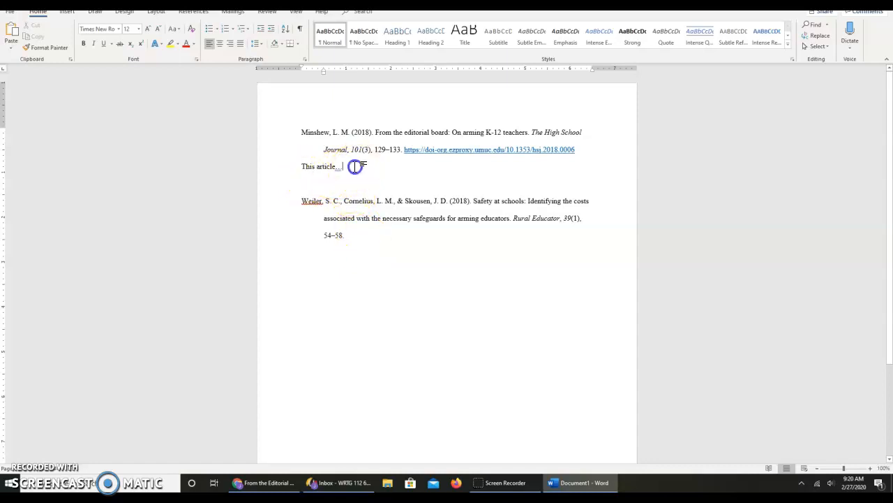
pyautogui.moveTo(355, 166); pyautogui.dragTo(298, 166)
pyautogui.press('BackSpace')
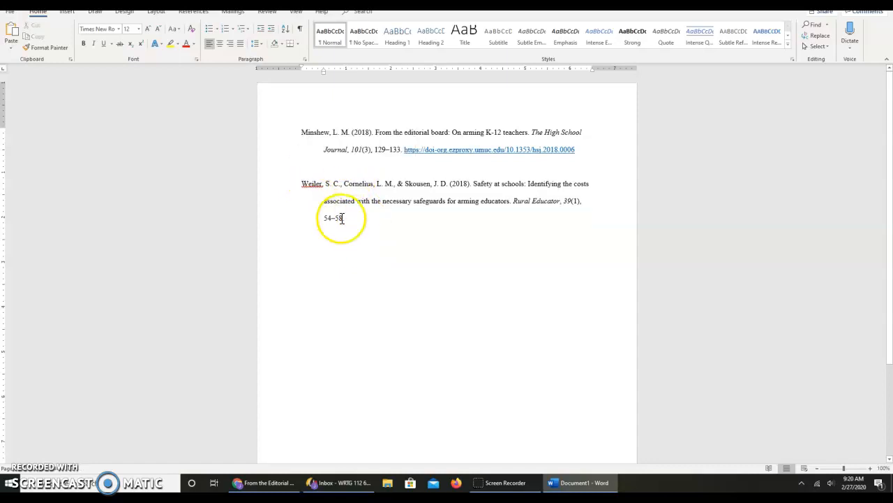
pyautogui.click(516, 489)
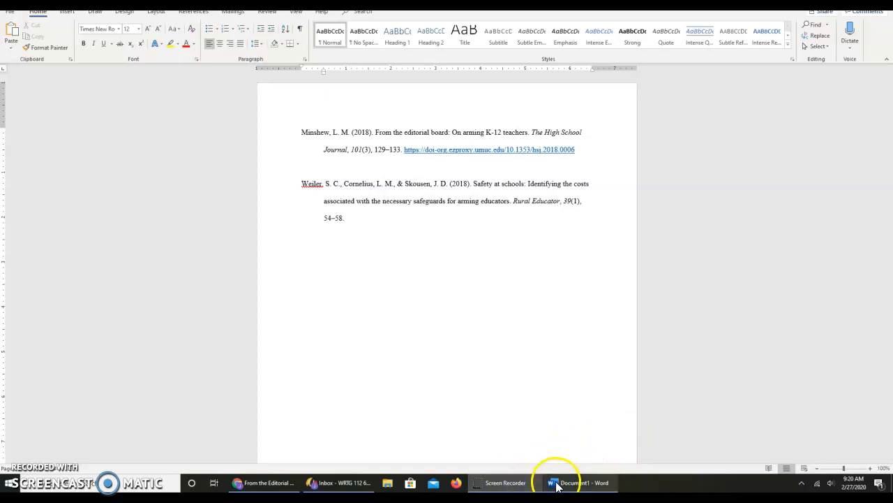